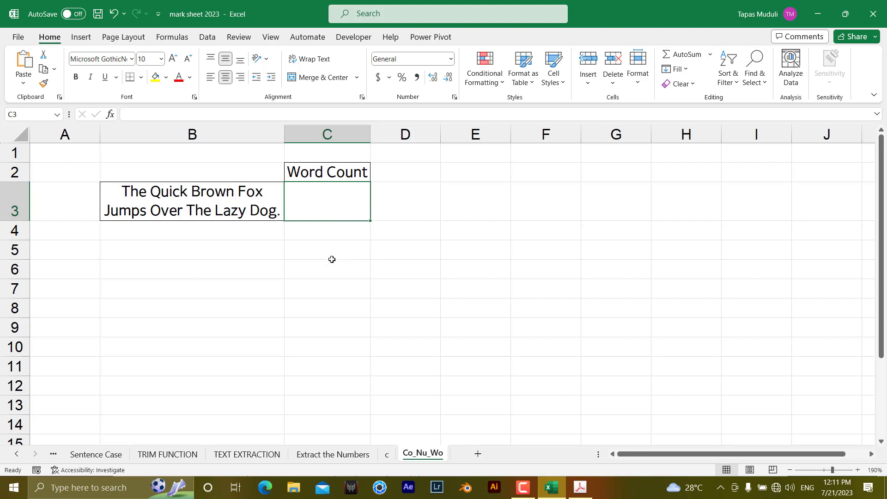
Try a test =LEN(B3) formula in D3, which returns 44, then clear D3.
click(423, 205)
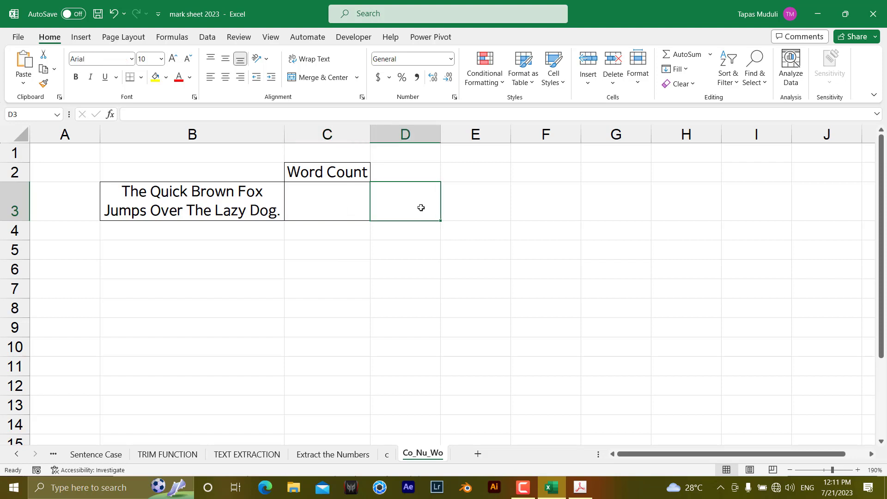
text(=len)
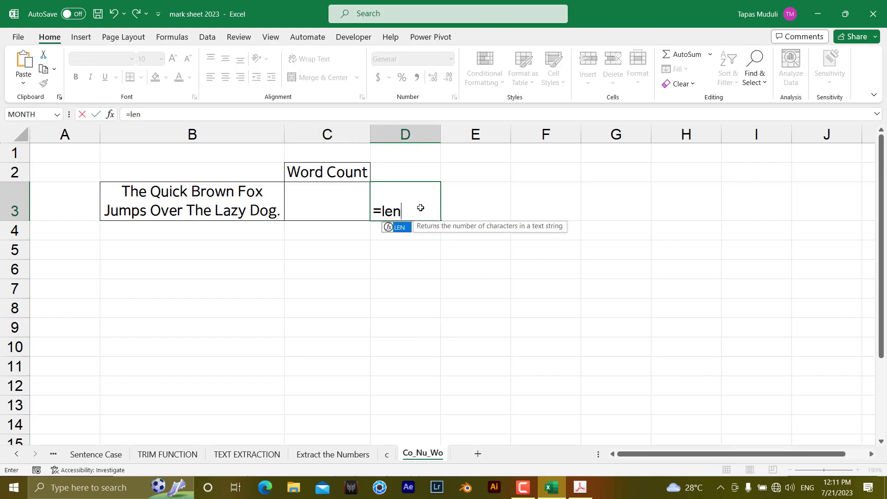
key(Tab)
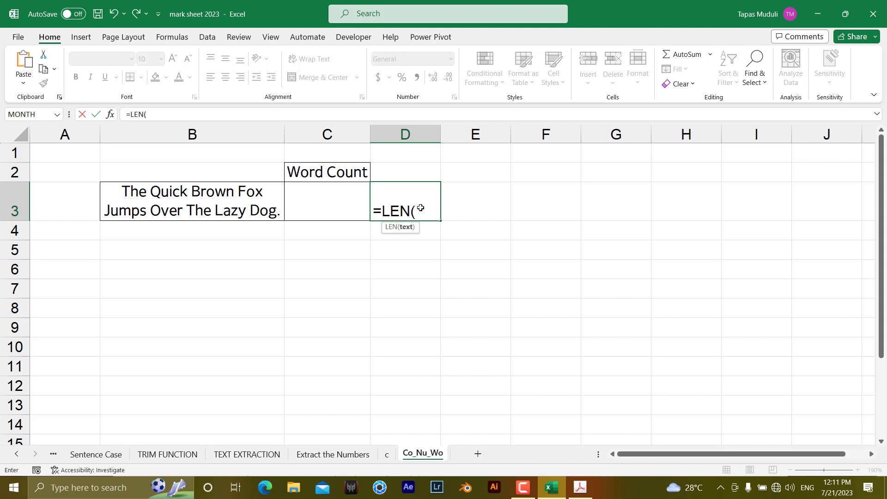
click(222, 211)
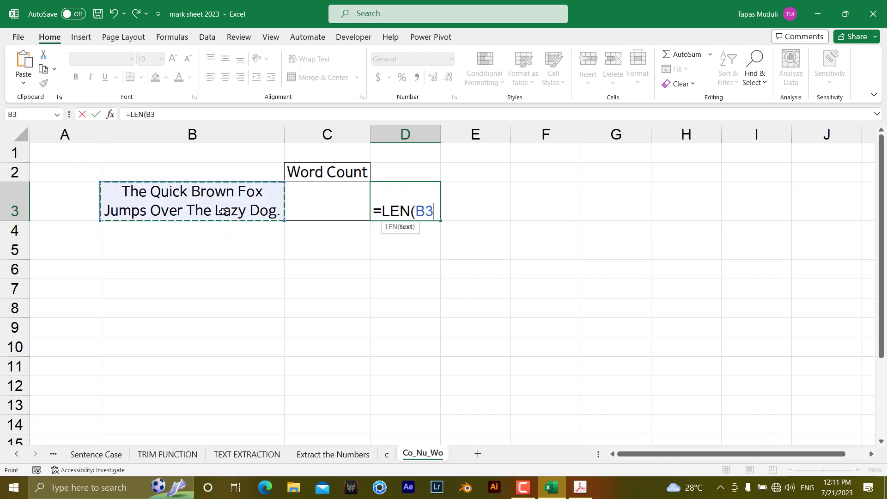
key(Return)
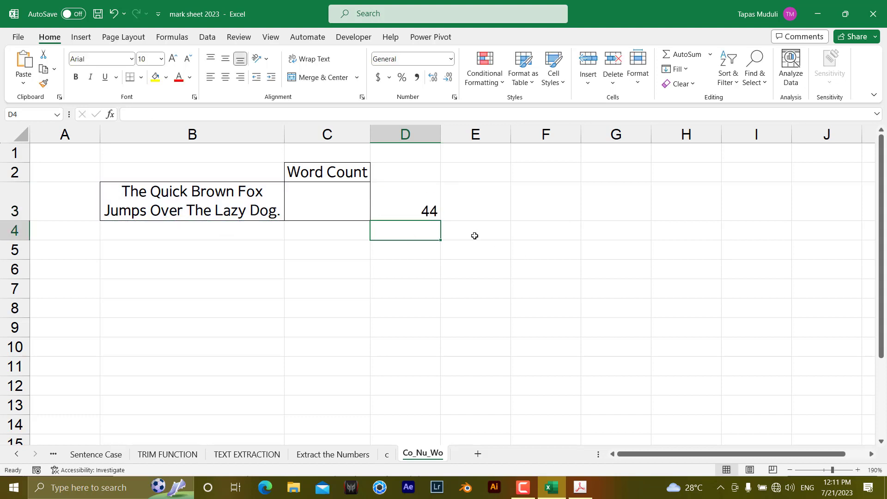
click(417, 202)
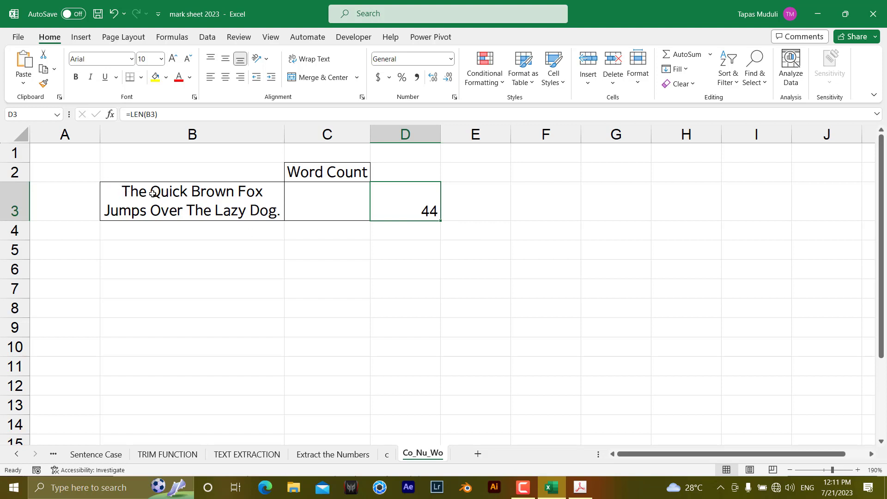
click(402, 243)
click(418, 215)
key(Delete)
Enter the sample text 'TA KU' into B6.
click(225, 269)
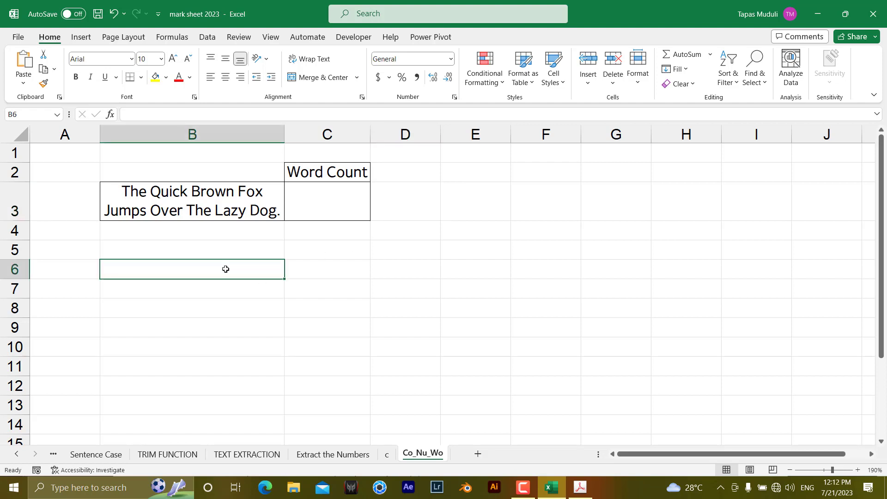
text(TA)
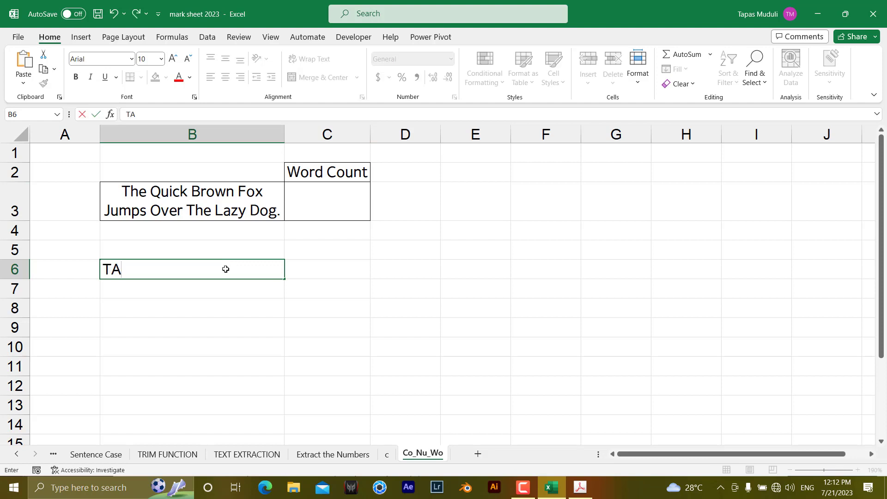
text( KU)
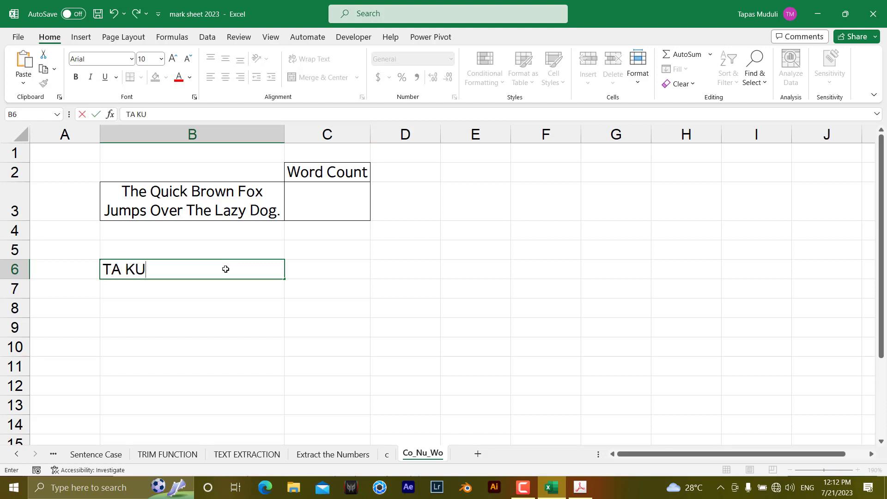
click(191, 302)
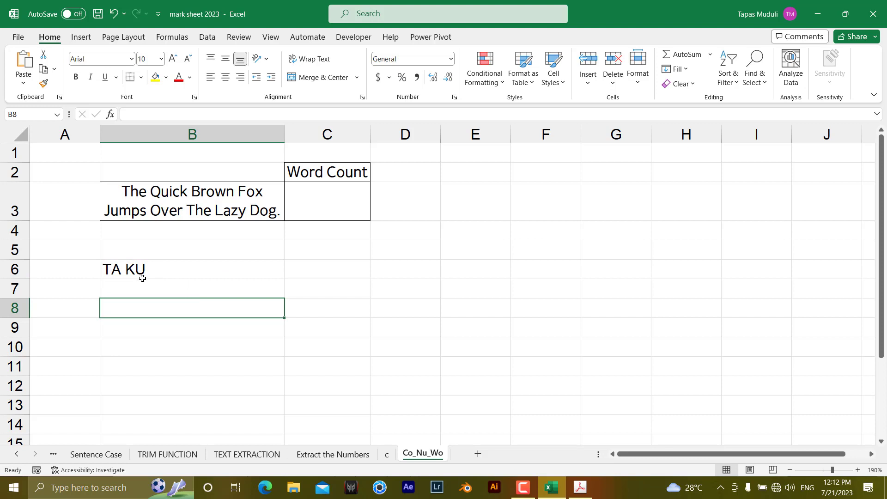
Enter =LEN(B6) in C6, returning 5 characters for 'TA KU'.
click(350, 276)
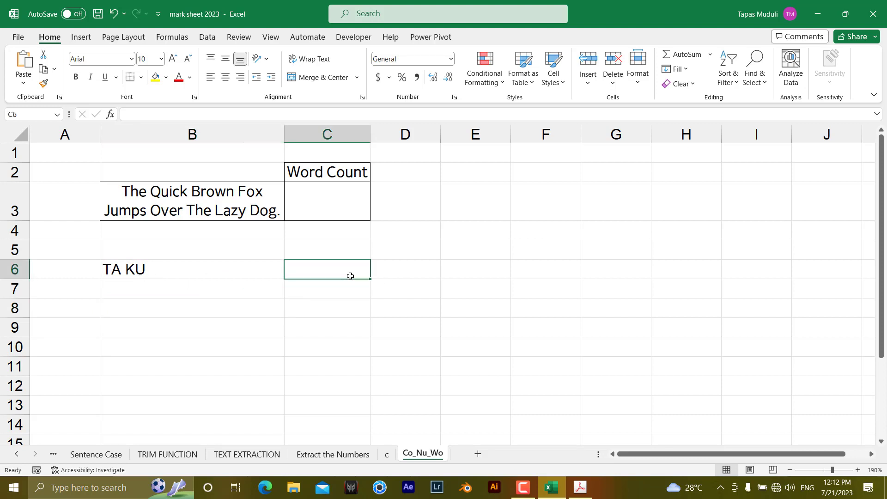
text(=len)
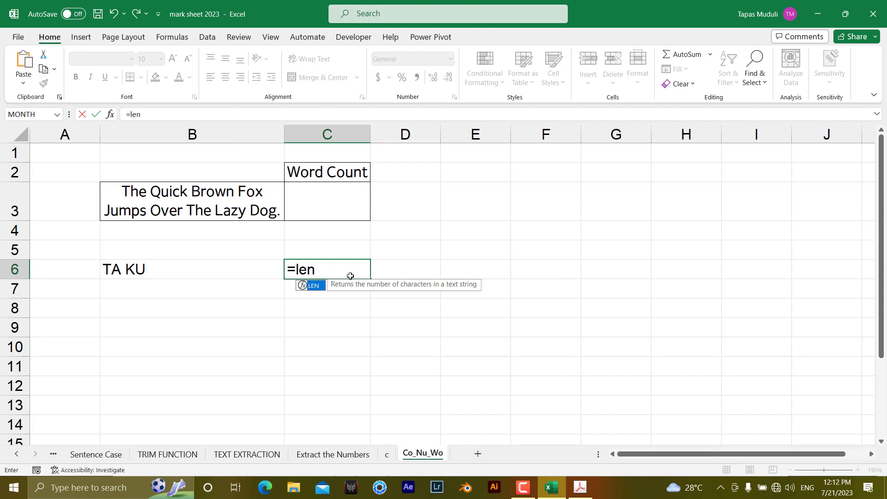
key(Tab)
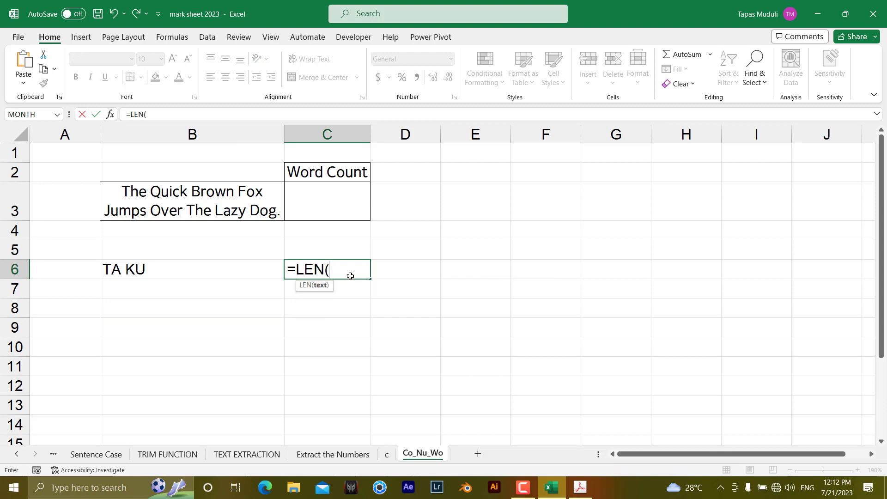
click(217, 269)
key(Return)
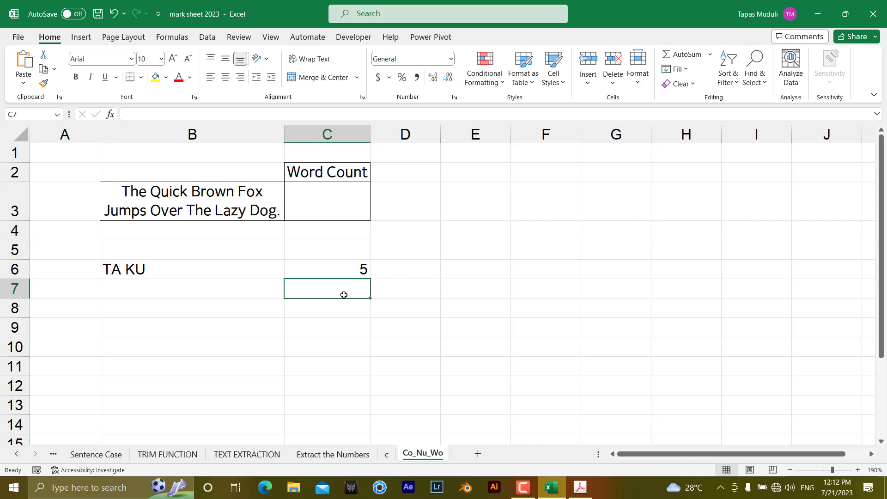
Enter =LEN(SUBSTITUTE(B6," ","")) in C7, giving 4 characters without spaces.
text(=)
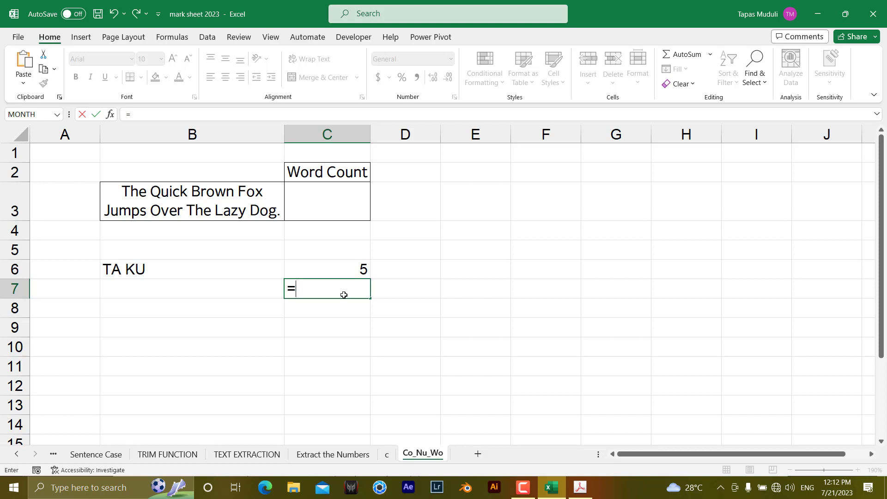
text(len)
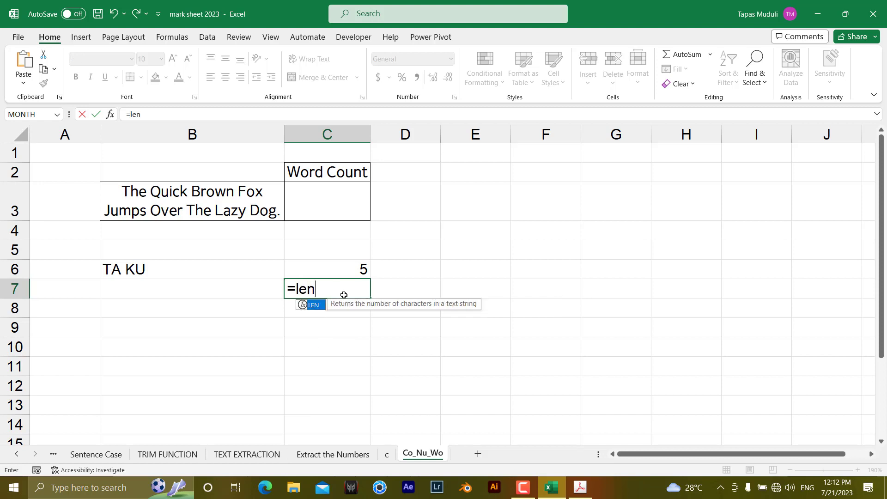
key(Tab)
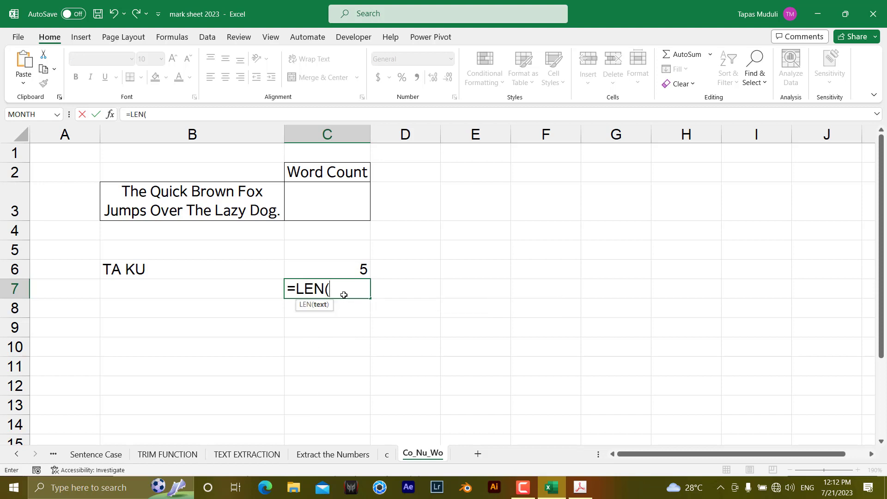
text(su)
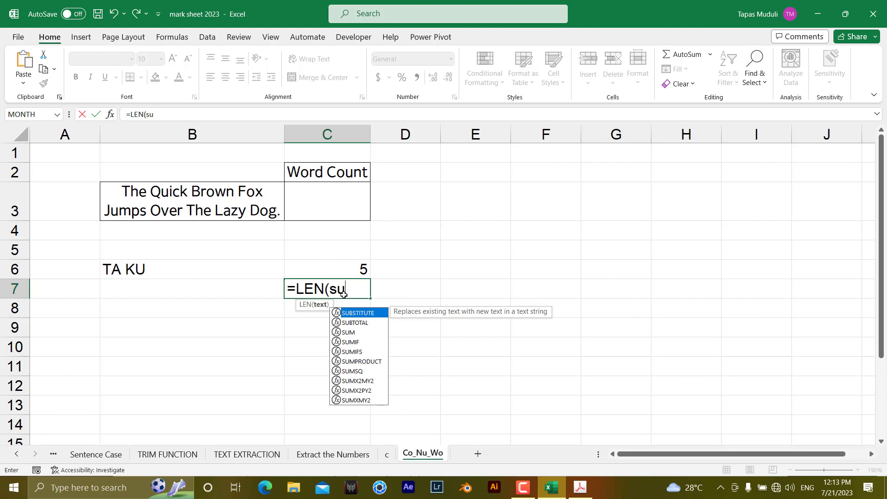
key(Tab)
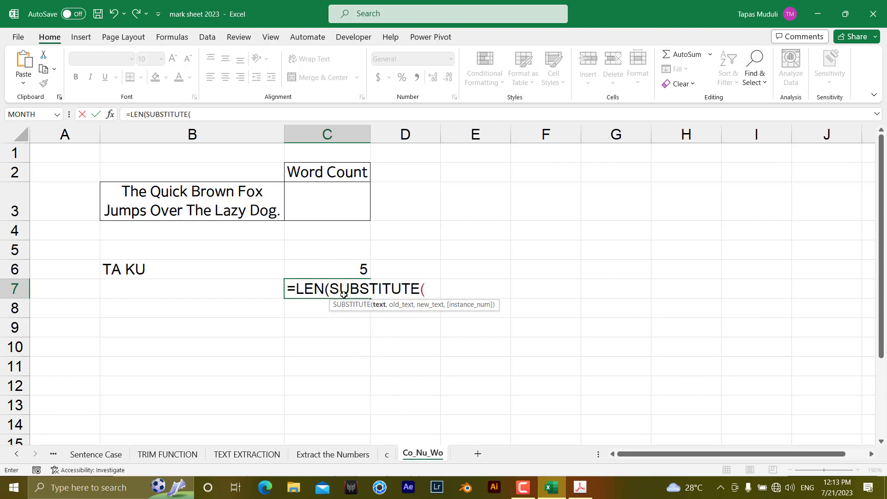
click(179, 271)
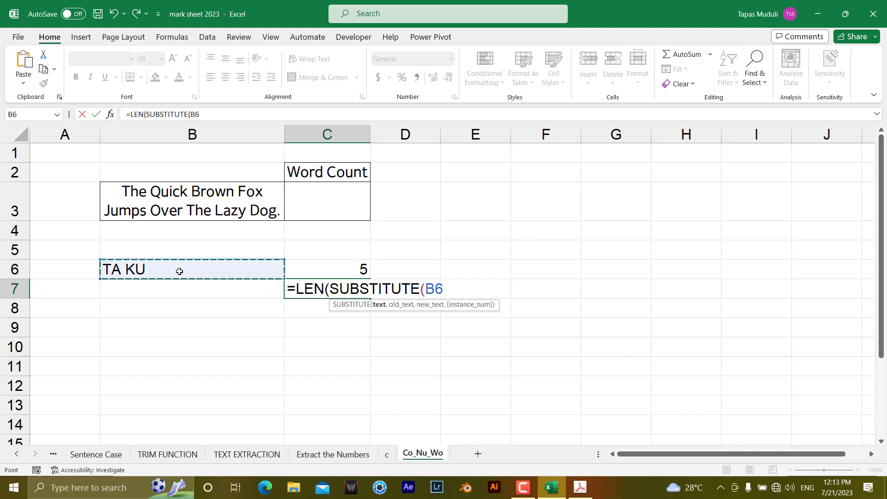
text(,)
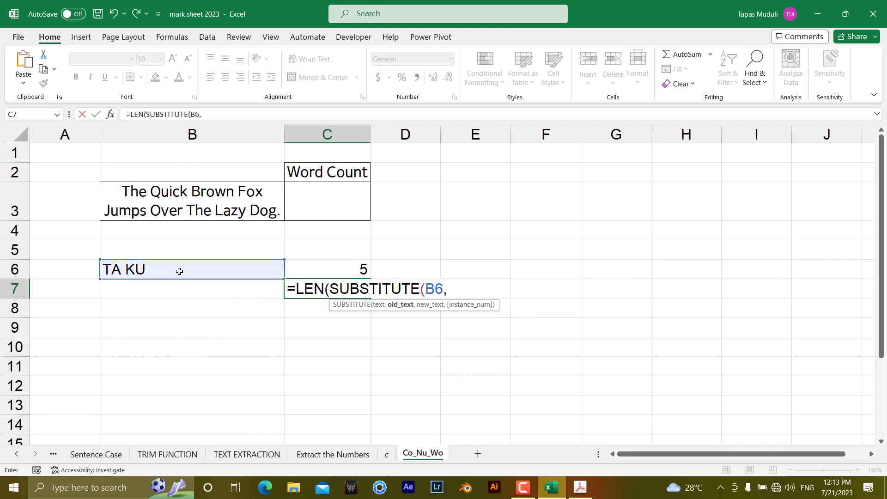
text(" ",)
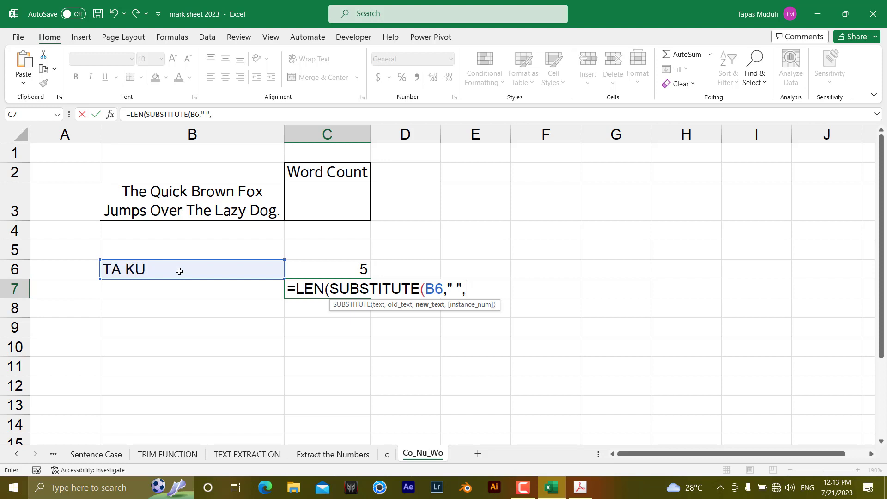
text("")))
key(Return)
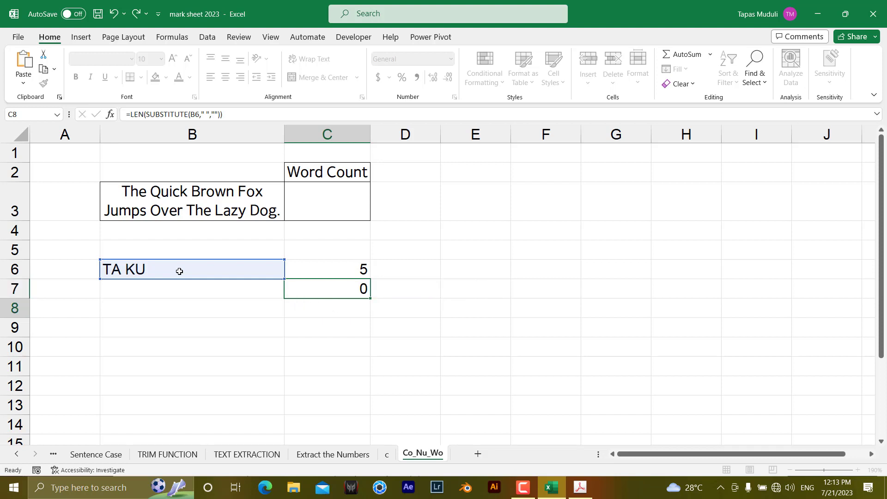
click(340, 290)
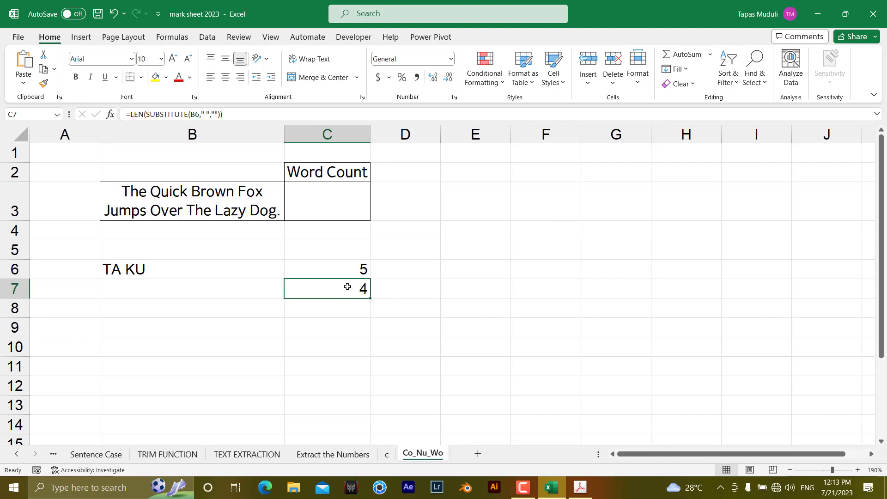
click(333, 268)
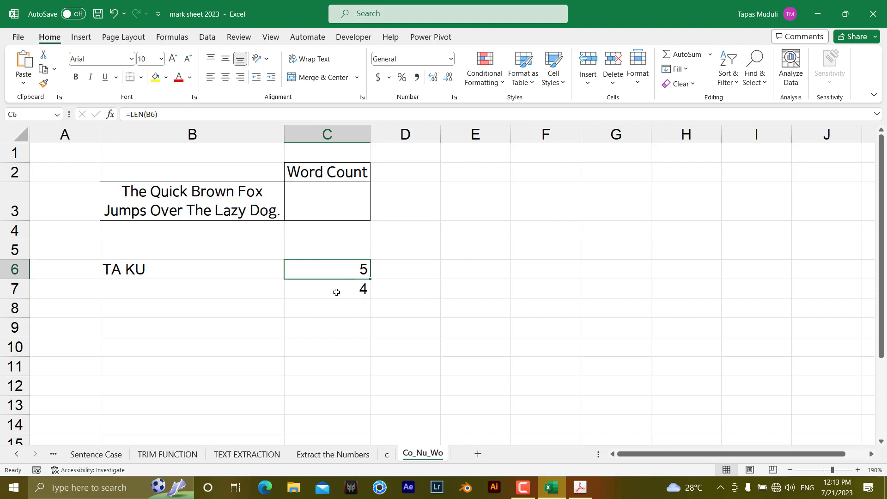
click(337, 292)
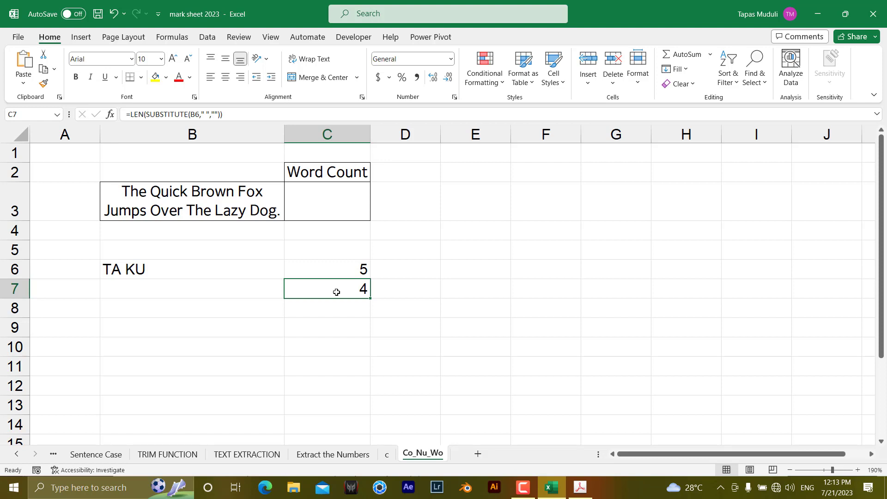
click(318, 209)
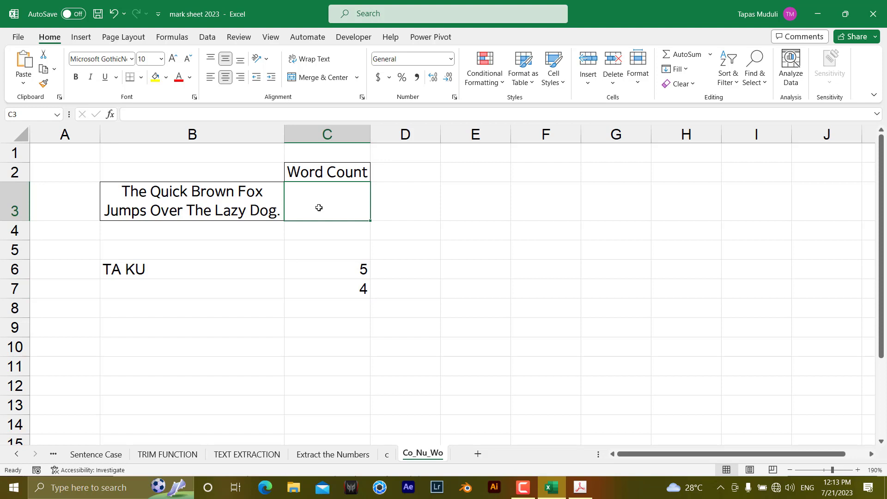
Enter =LEN(B3)-LEN(SUBSTITUTE(B3," ",""))+1 in C3, returning 9 words.
text(=)
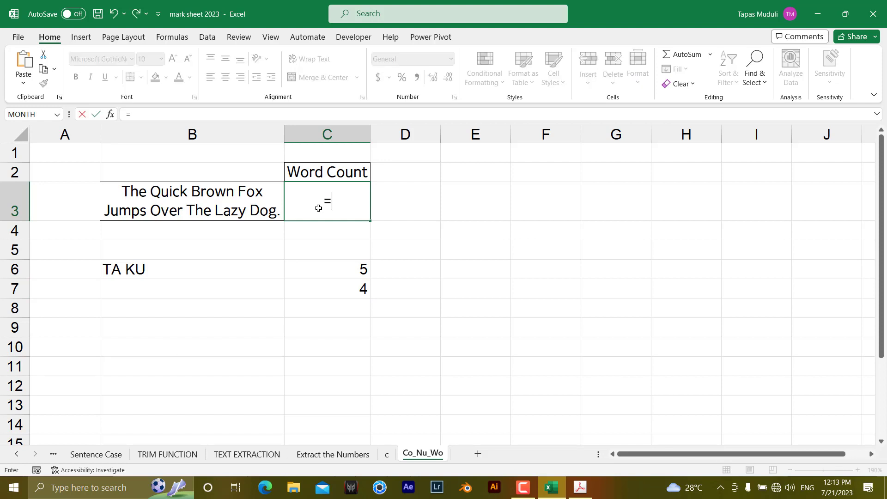
text(len)
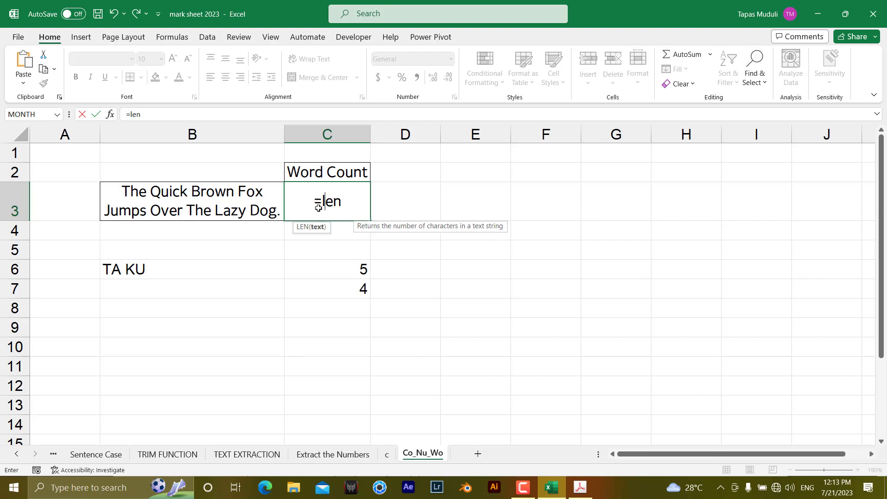
key(Tab)
click(201, 202)
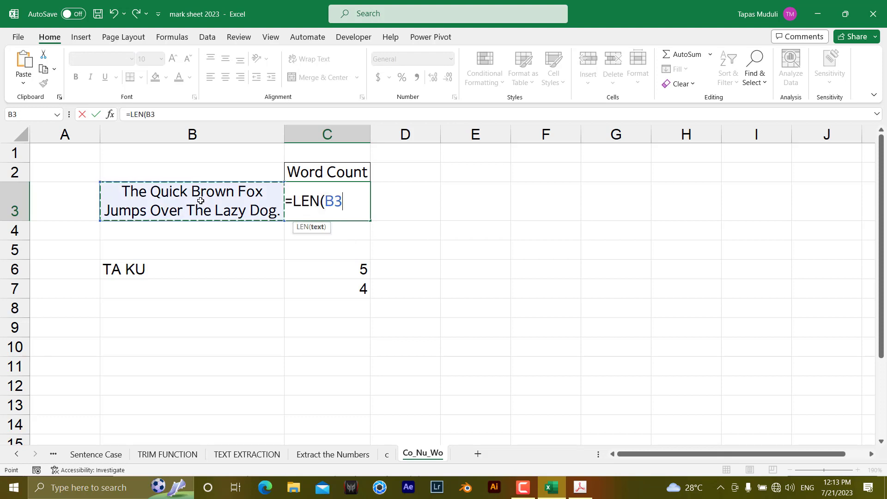
text()-)
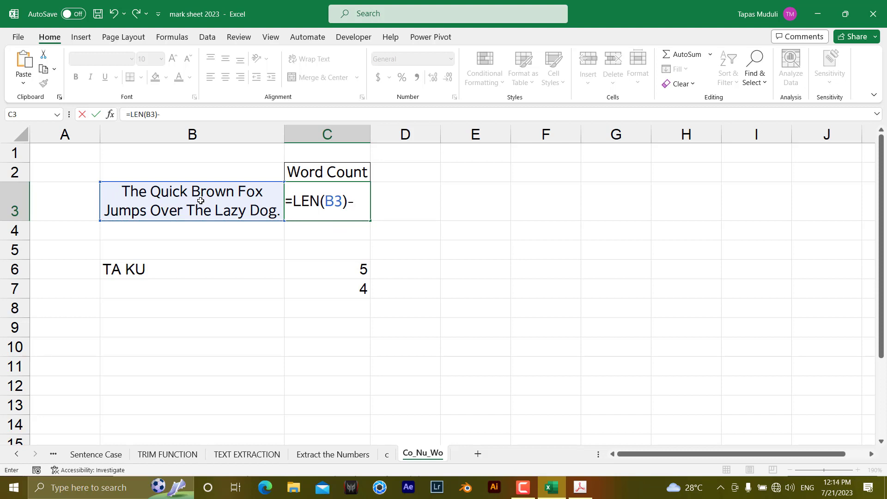
text(len)
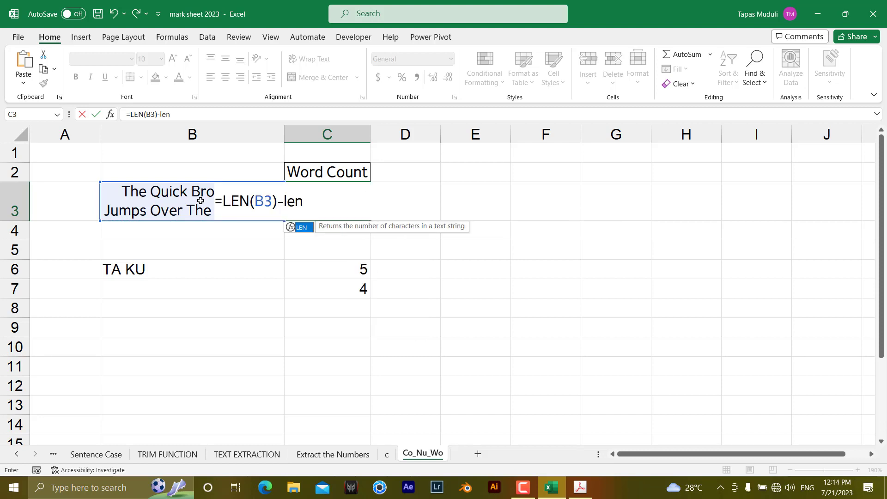
key(Tab)
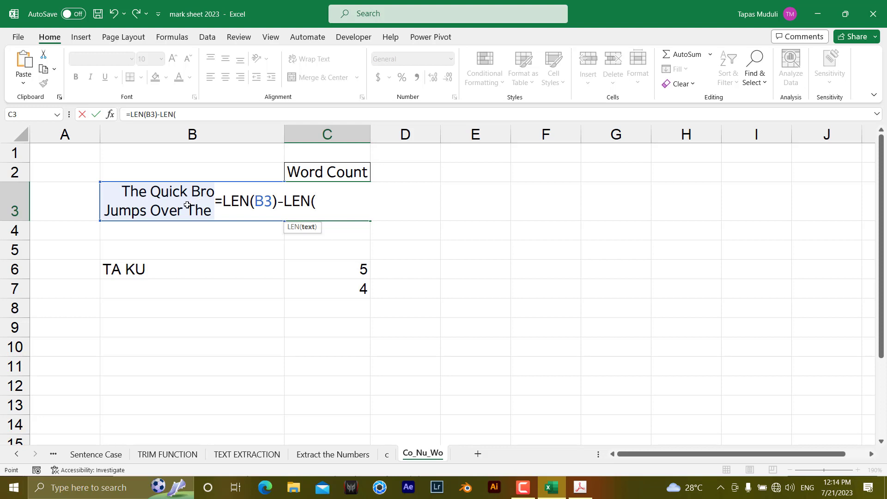
click(187, 205)
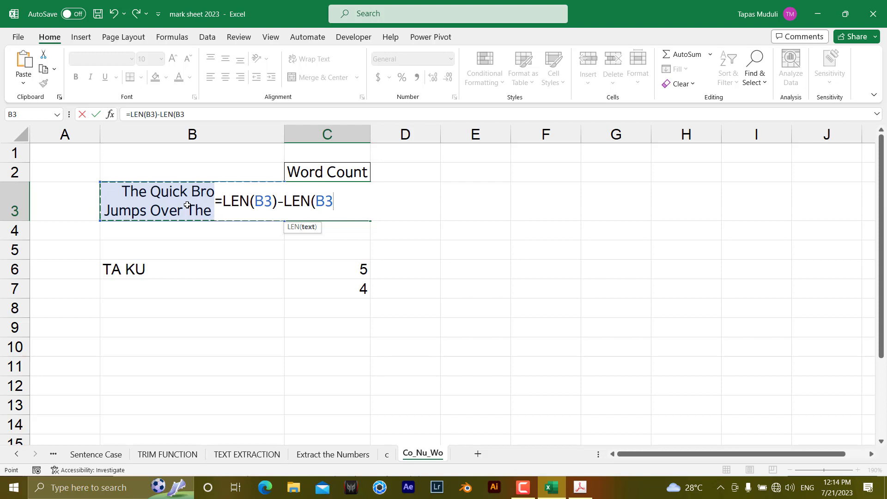
key(BackSpace)
key(BackSpace)
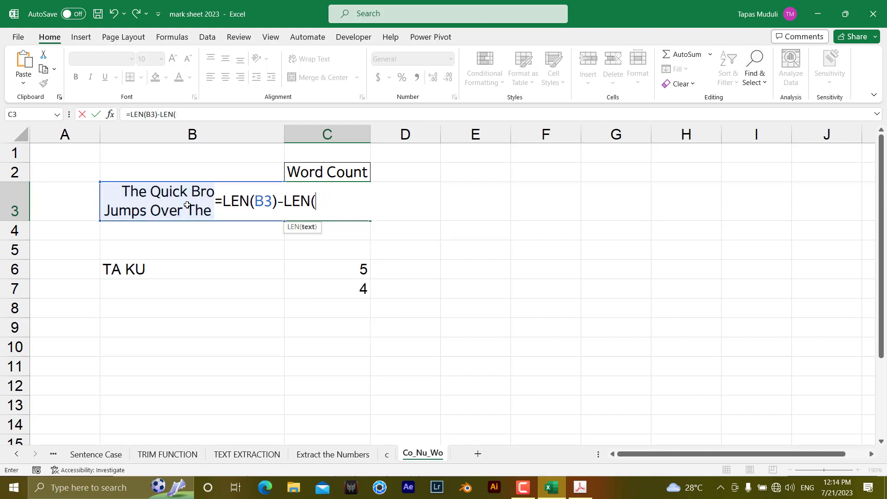
text(sub)
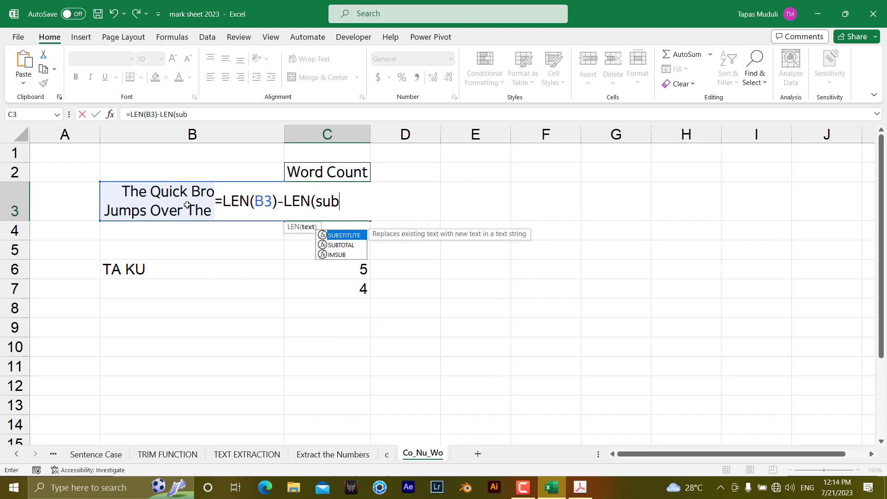
key(Tab)
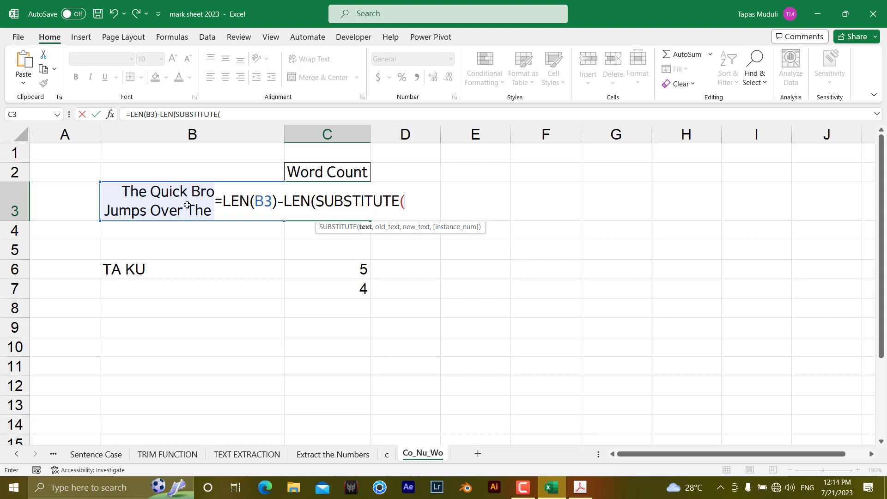
click(173, 194)
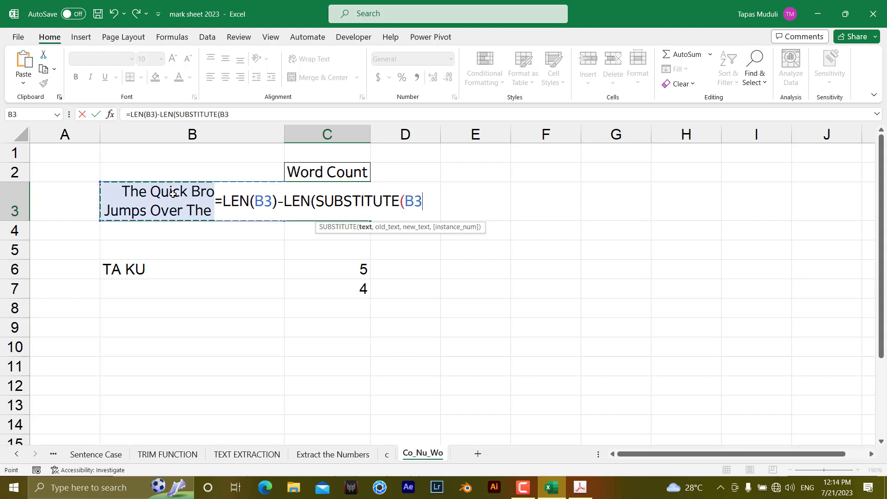
text(,)
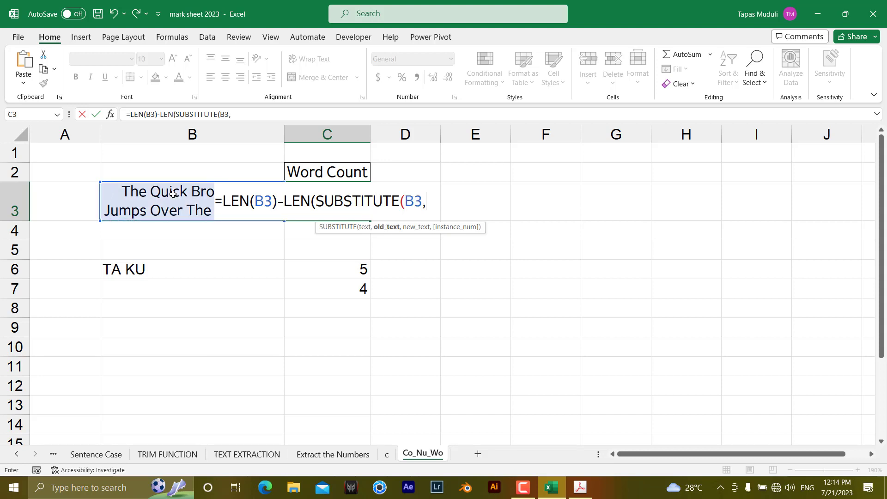
text(" ",")
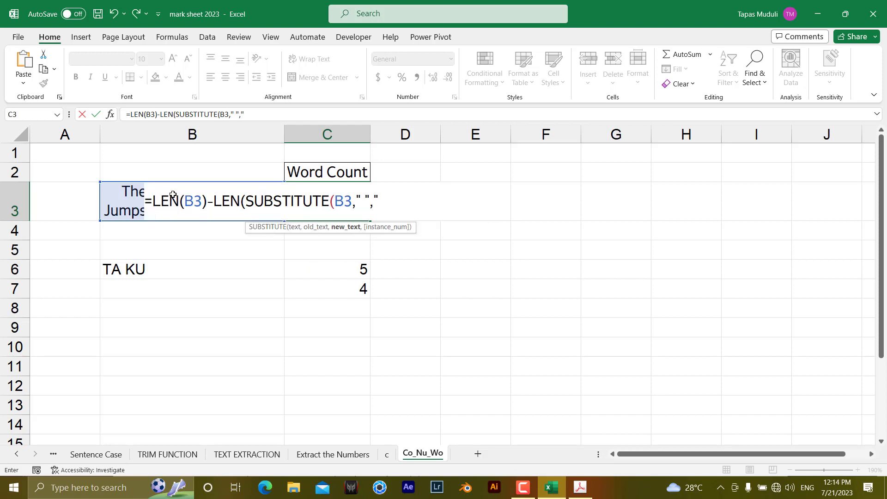
text(")))
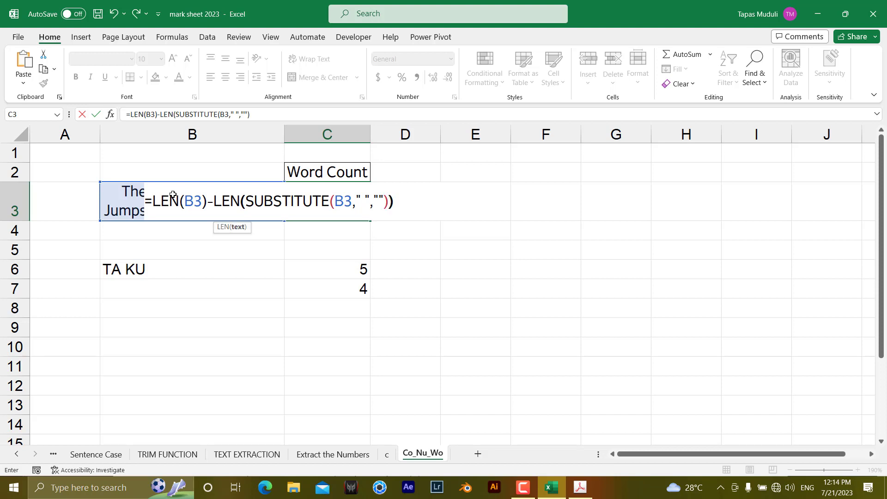
text(+)
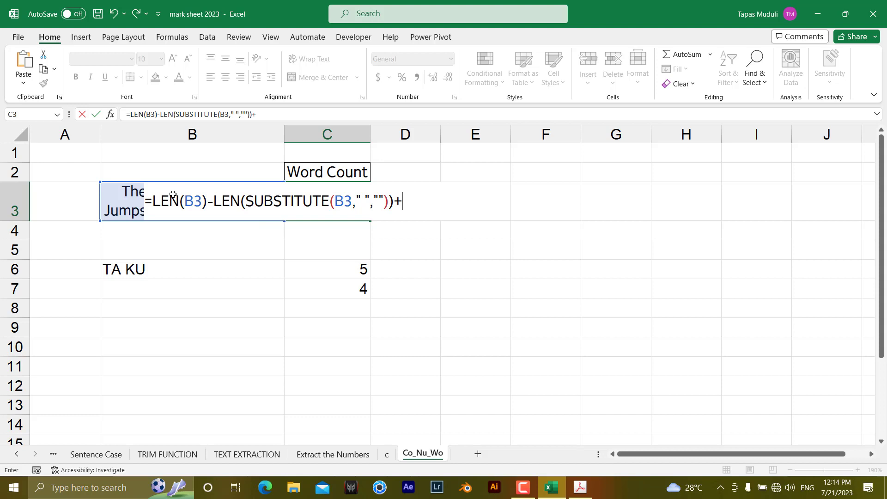
text(1)
key(Return)
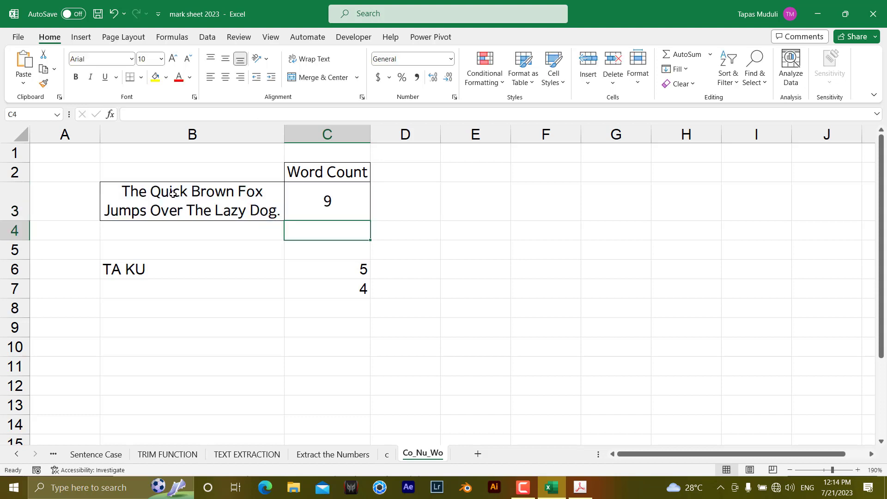
Copy C3's word-count formula text from the formula bar, leaving C3 unchanged.
click(319, 208)
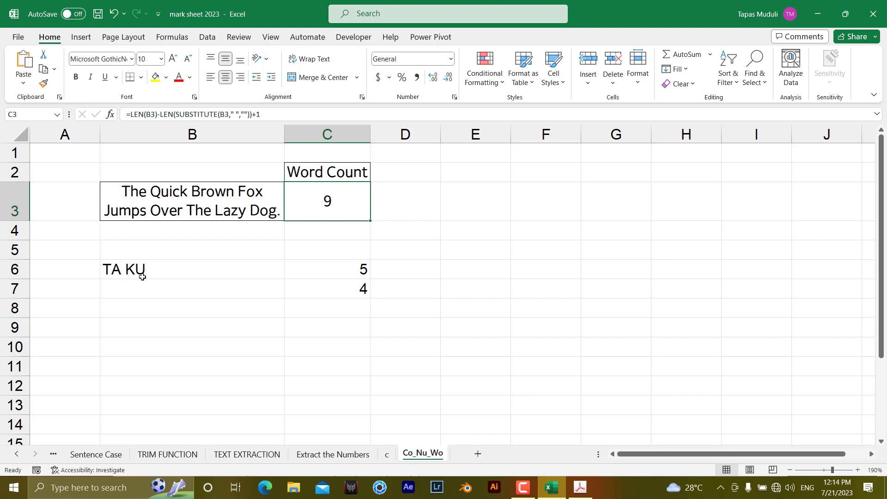
click(261, 114)
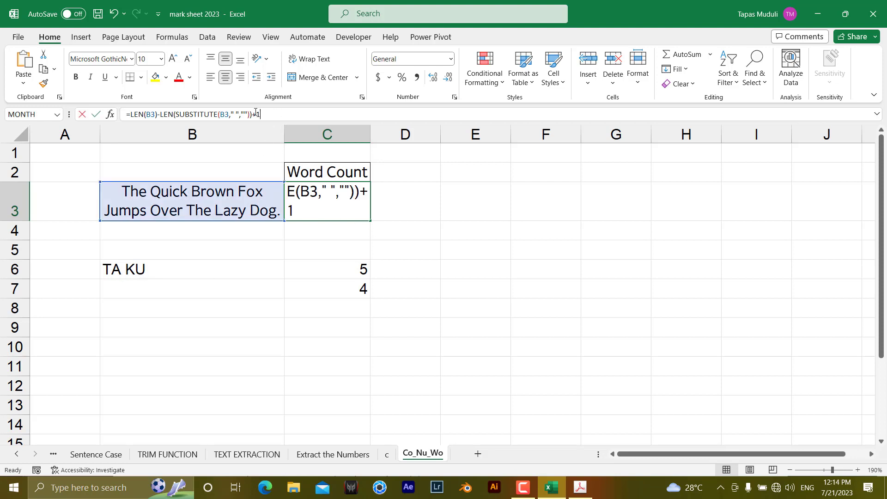
drag(261, 114, 126, 114)
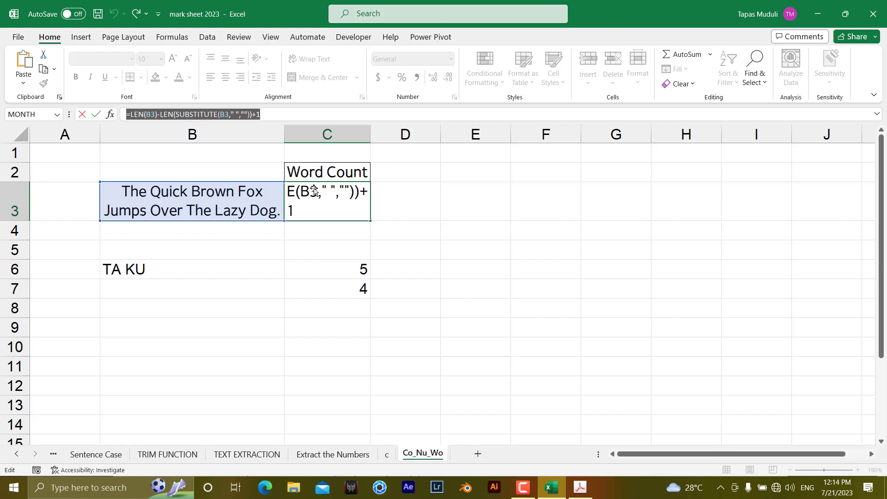
key(Return)
Paste the formula into D6 and change both B3 references to B6, giving 2.
click(409, 270)
double_click(409, 270)
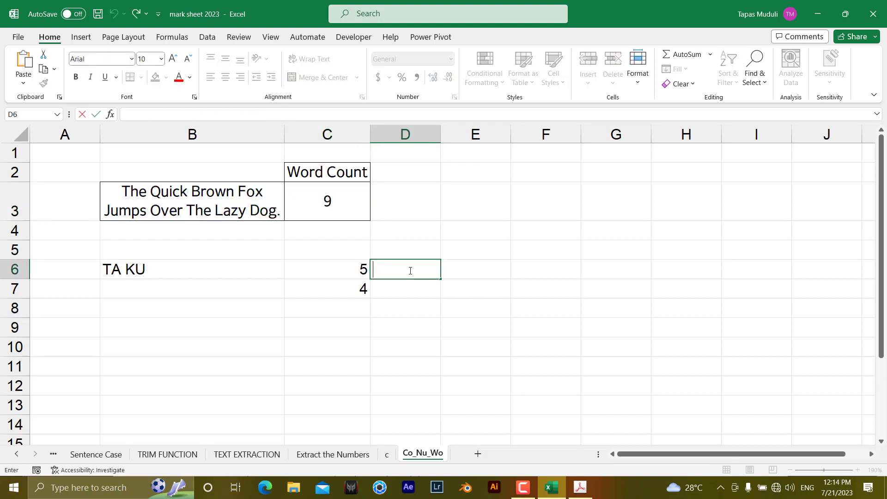
key(ctrl+v)
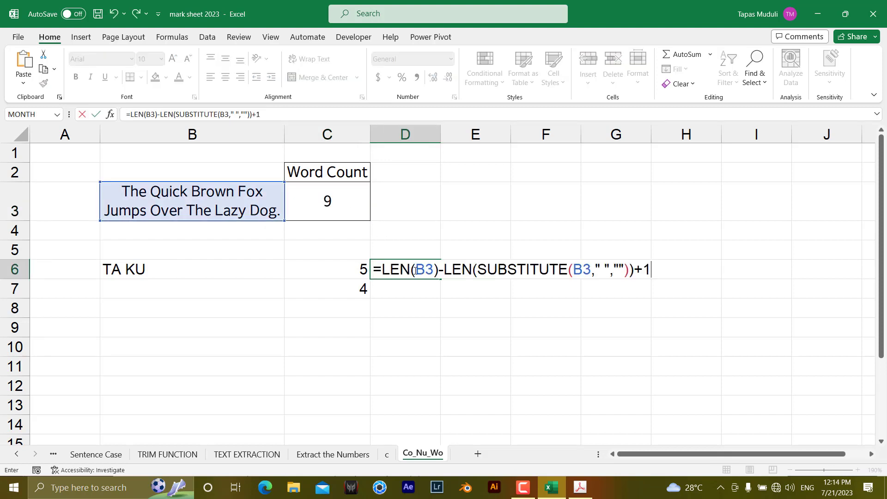
drag(417, 270, 434, 270)
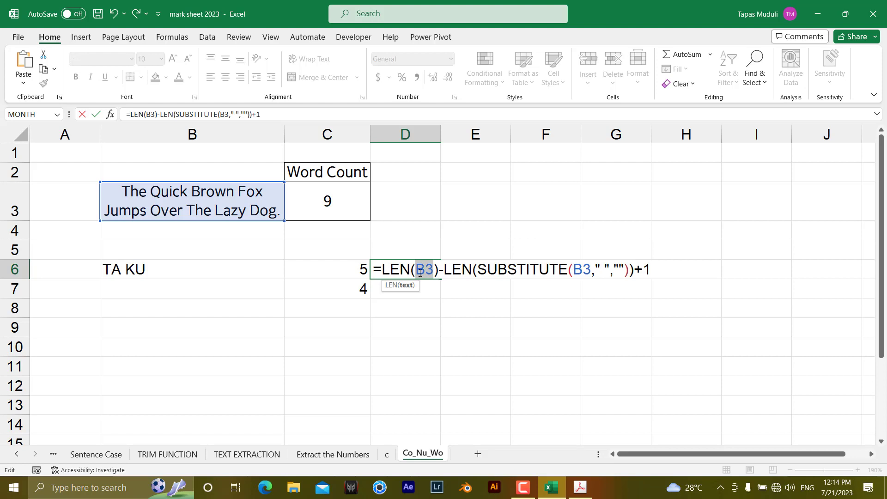
click(189, 272)
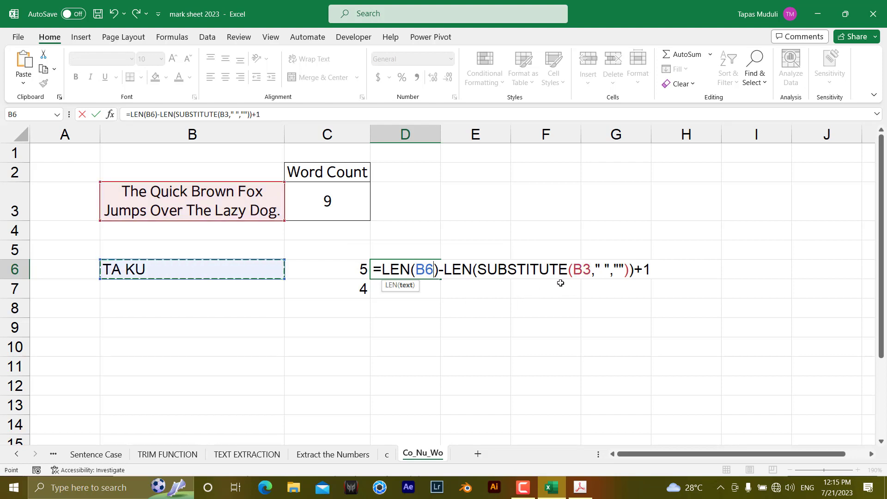
drag(583, 269, 592, 269)
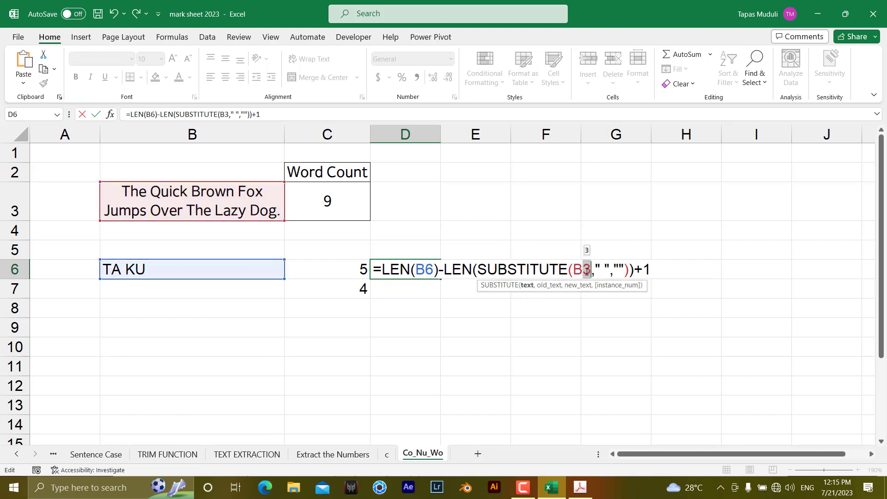
text(6)
key(Return)
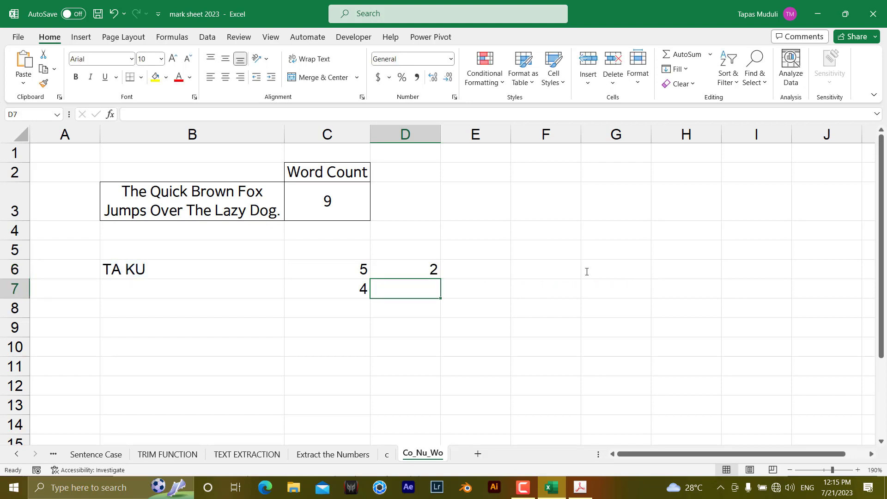
click(417, 274)
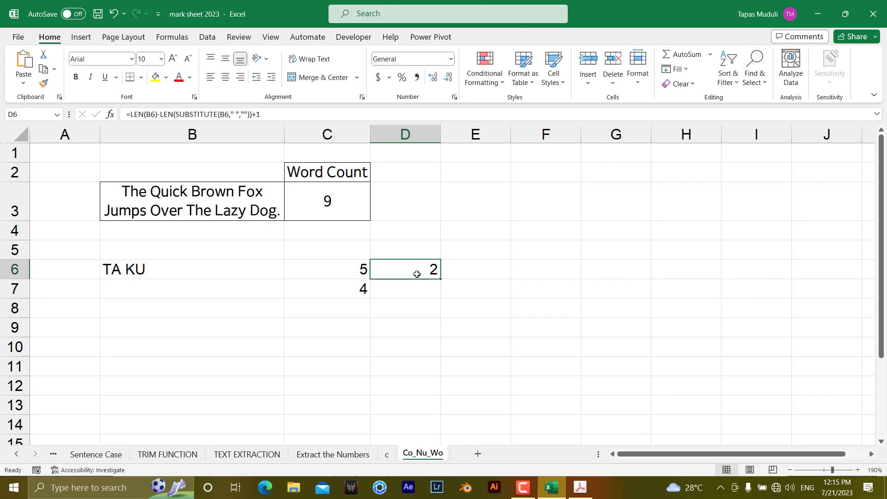
click(353, 291)
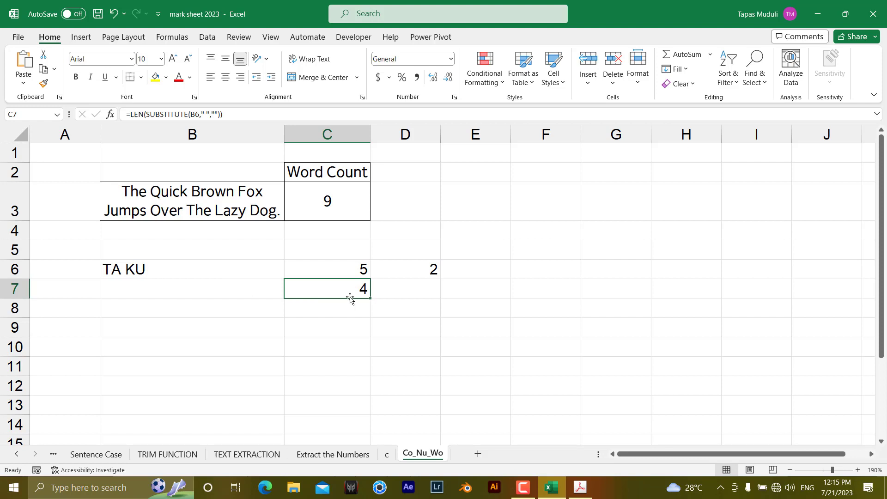
click(420, 270)
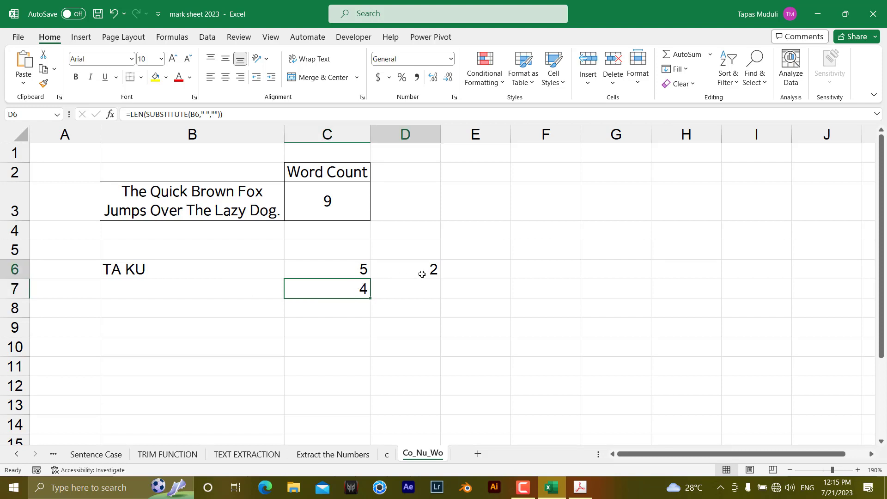